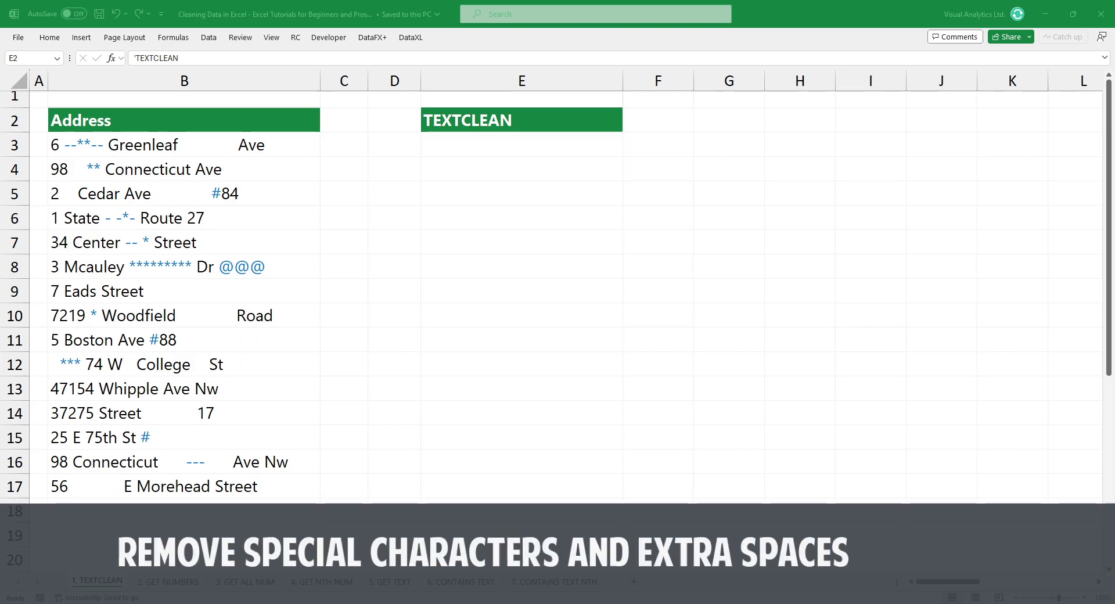
Enter =TEXTCLEAN(B3) in cell E3 to strip the address of special characters and extra spaces
key(Down)
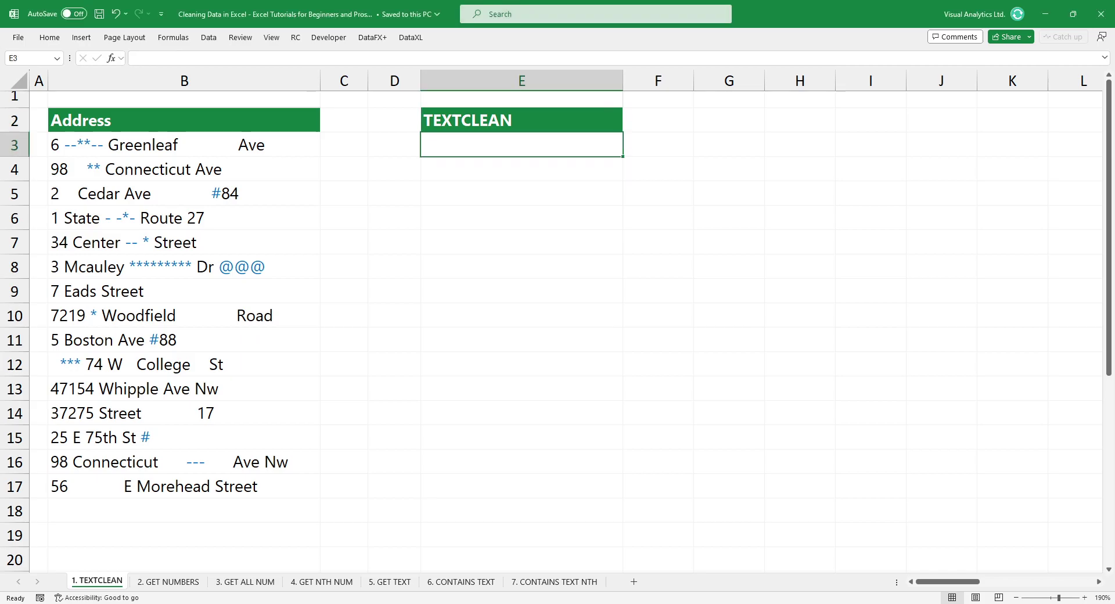
text(=)
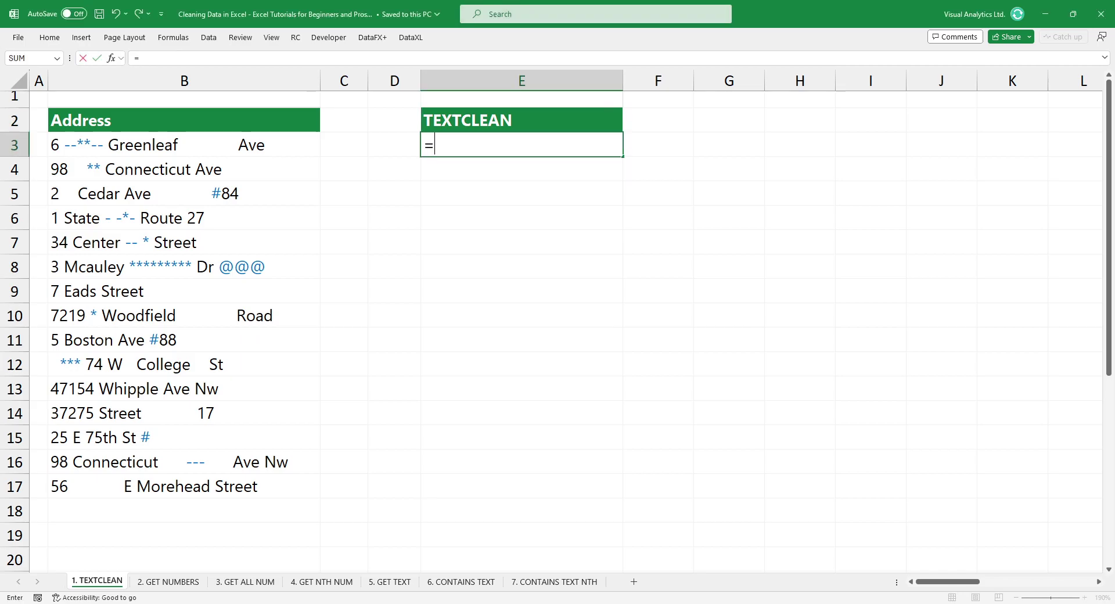
text(TEXTCLEAN()
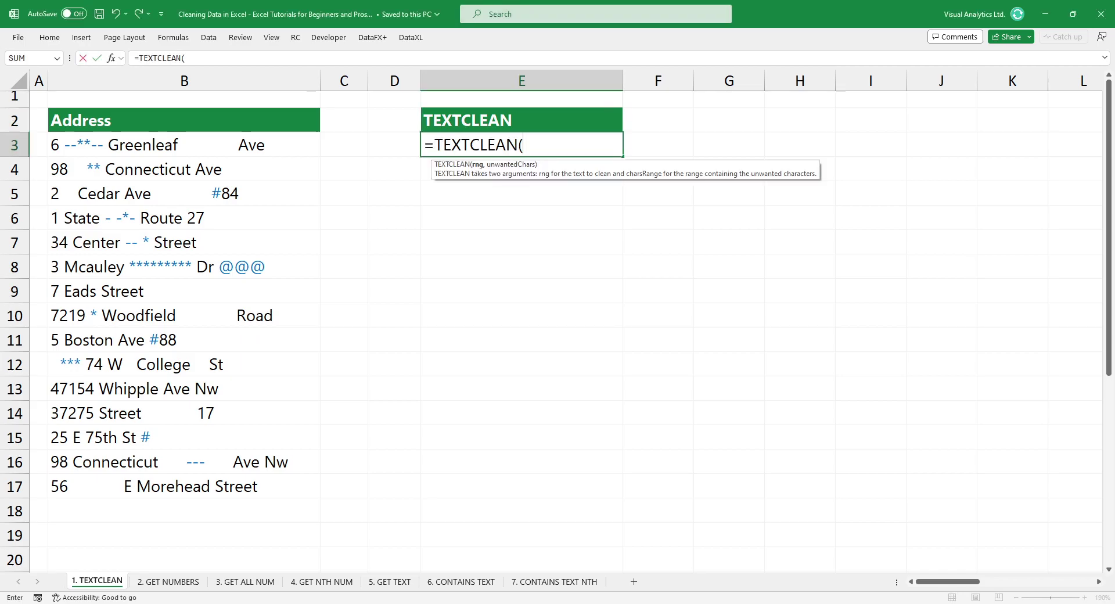
key(Left)
key(Left)
key(Left)
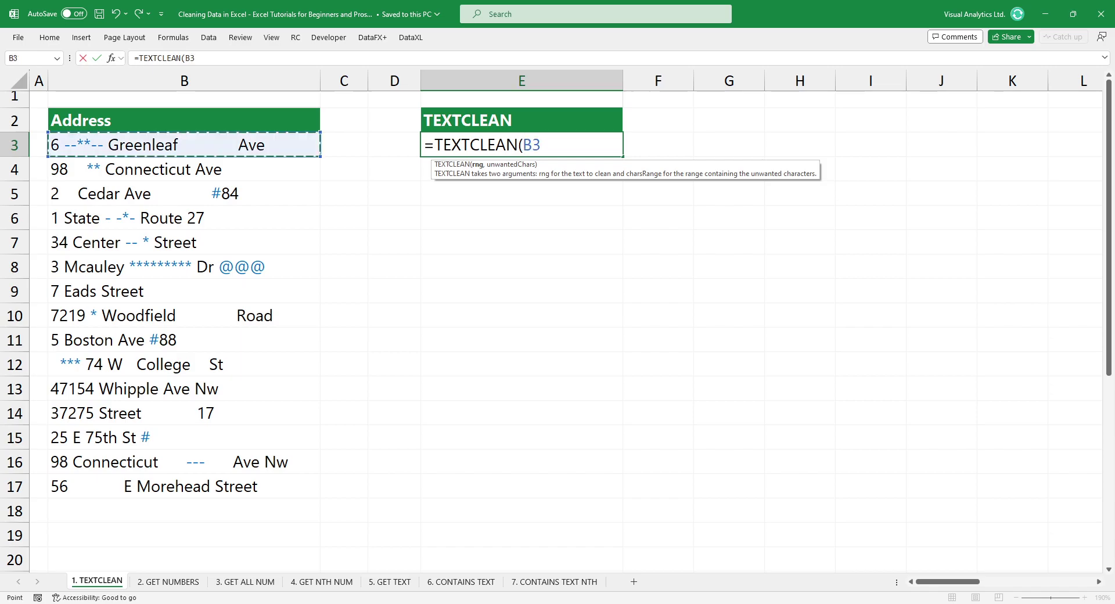
text())
key(Return)
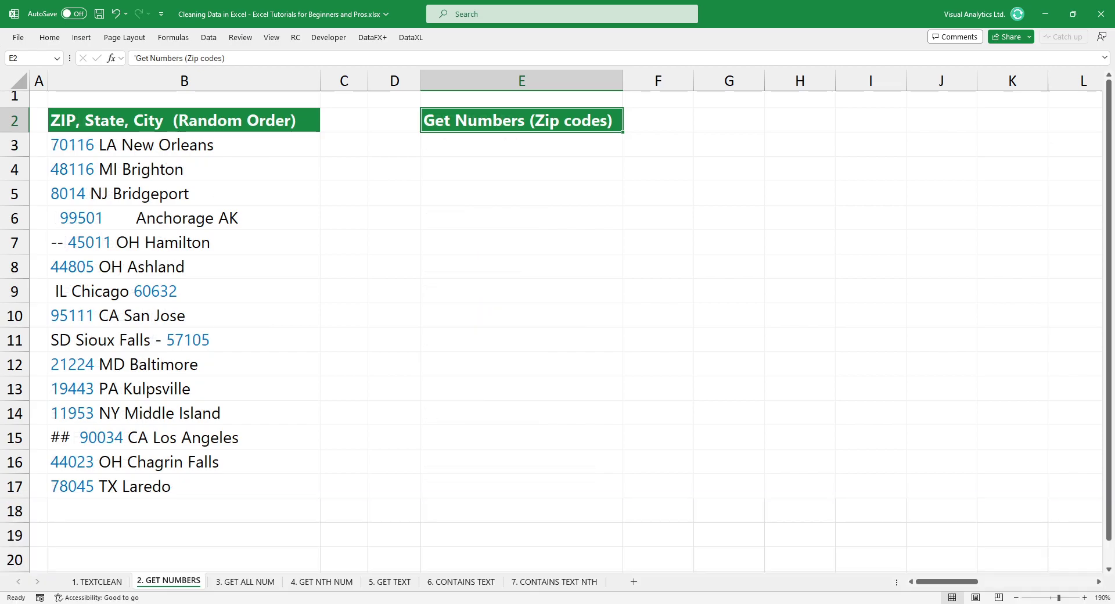
Enter =GETNUMBERS(B3) in E3 to extract the ZIP code 70116 from the first entry
key(Down)
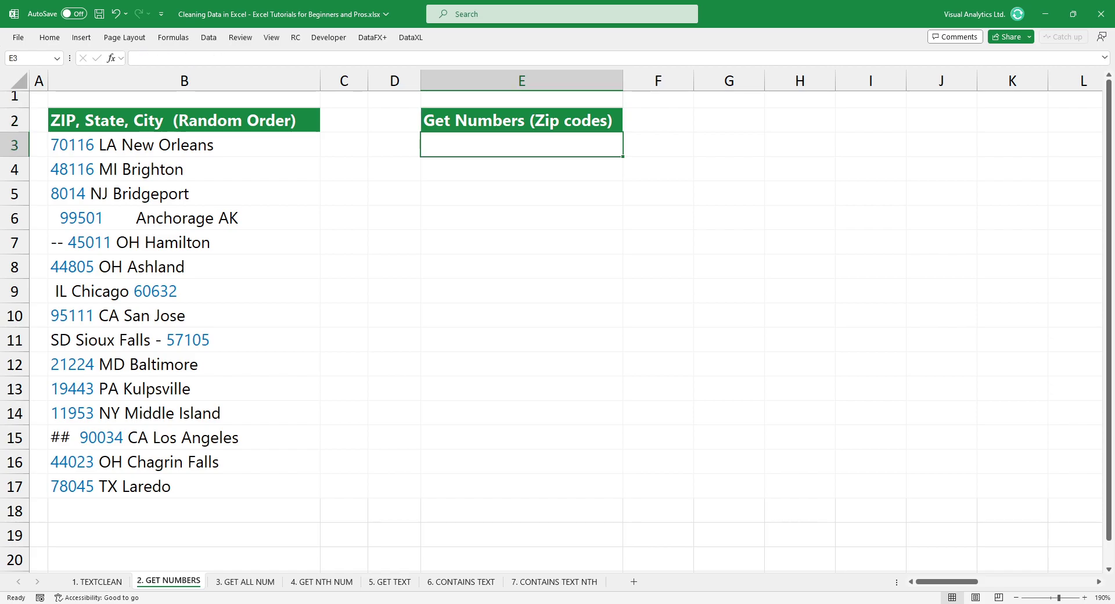
text(=GETNUMBERS)
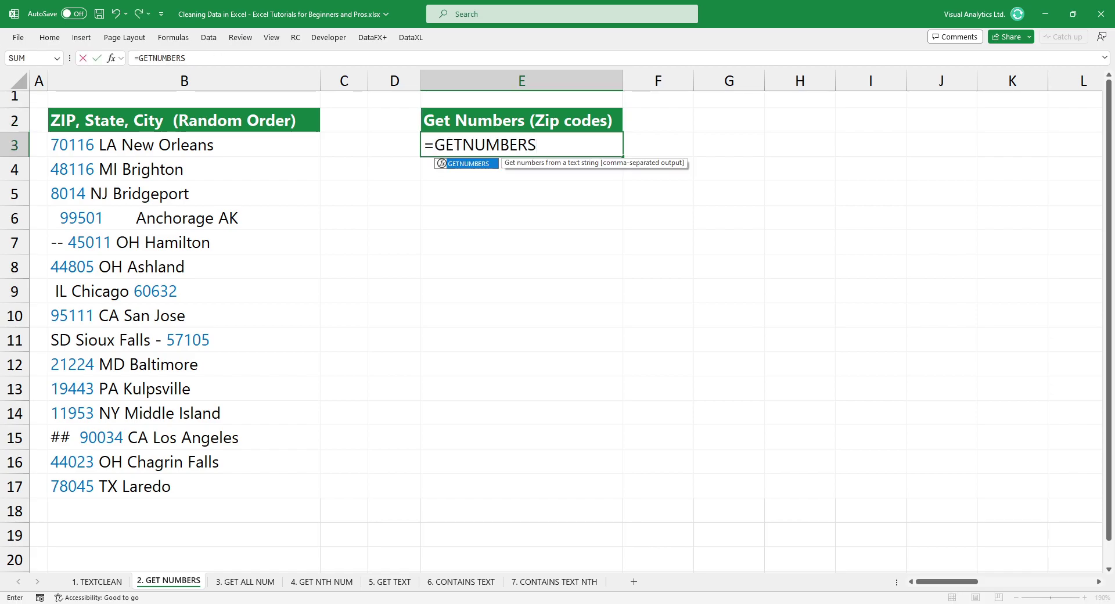
text(()
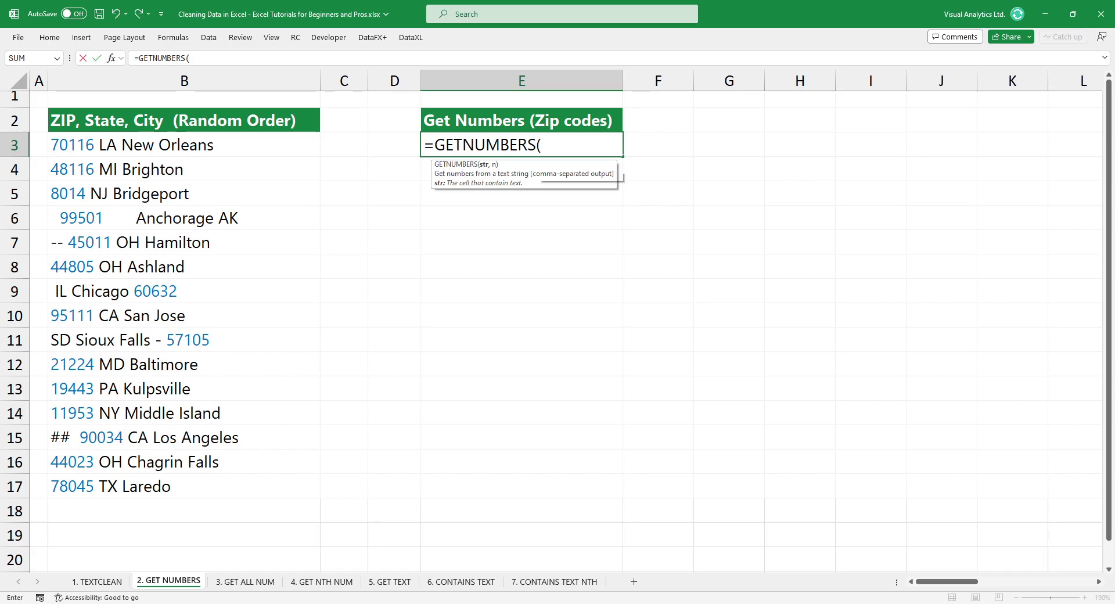
key(Left)
key(Left)
key(Left)
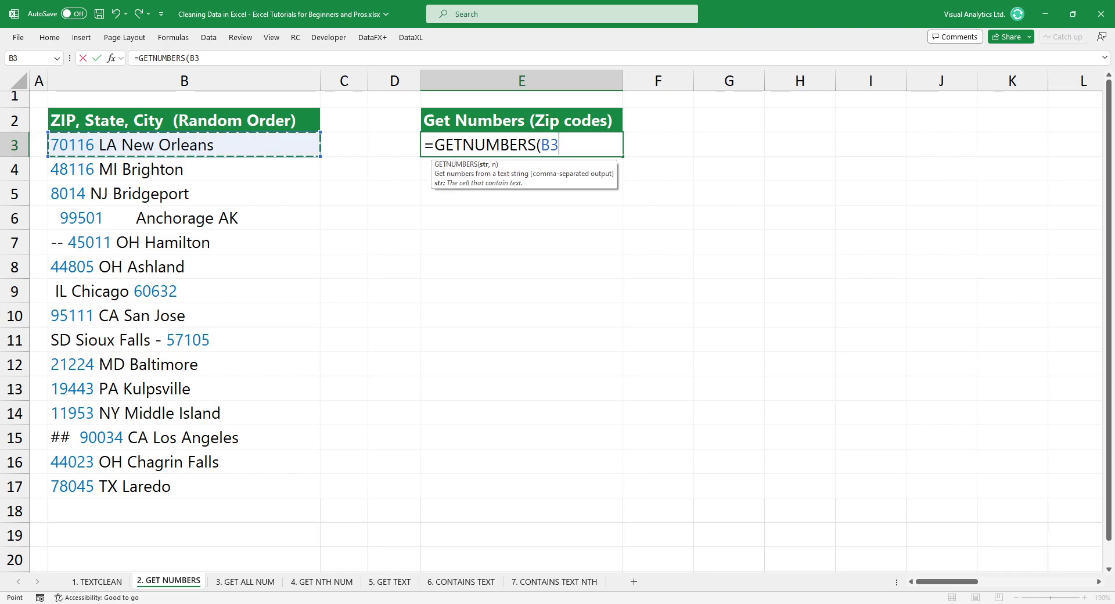
text())
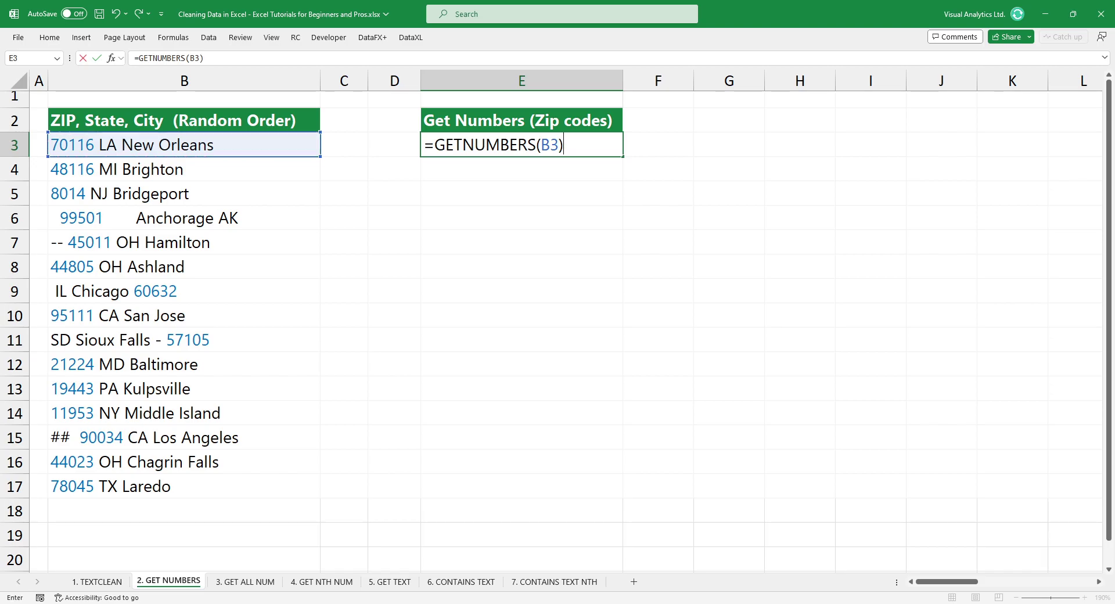
key(Return)
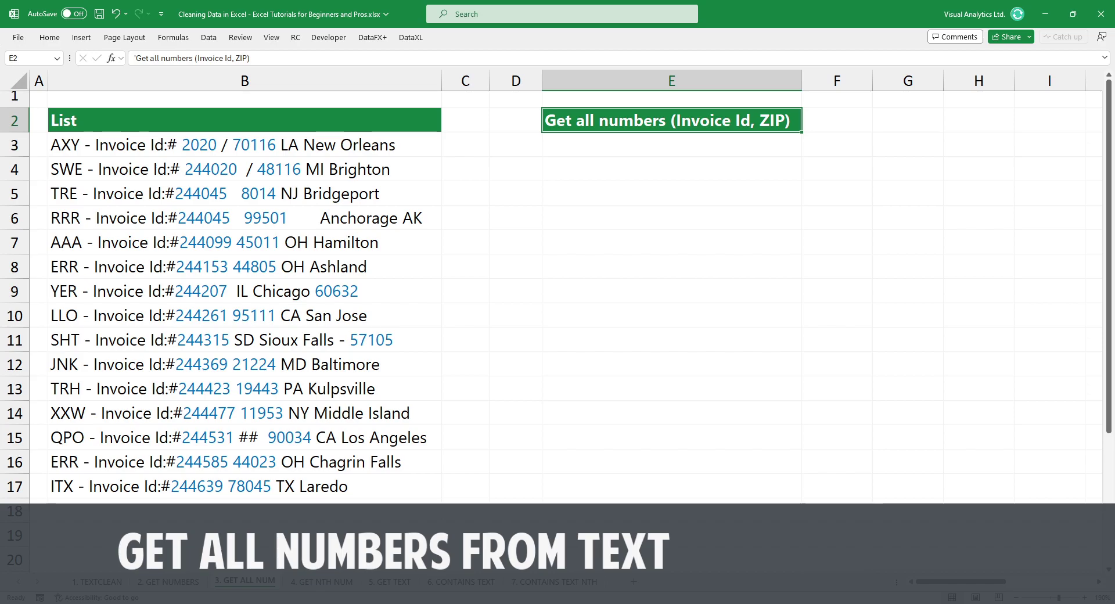
Enter =GETNUMBERS(B3) in E3 to list each entry's invoice ID and ZIP together
key(Down)
text(=GETNUMBERS()
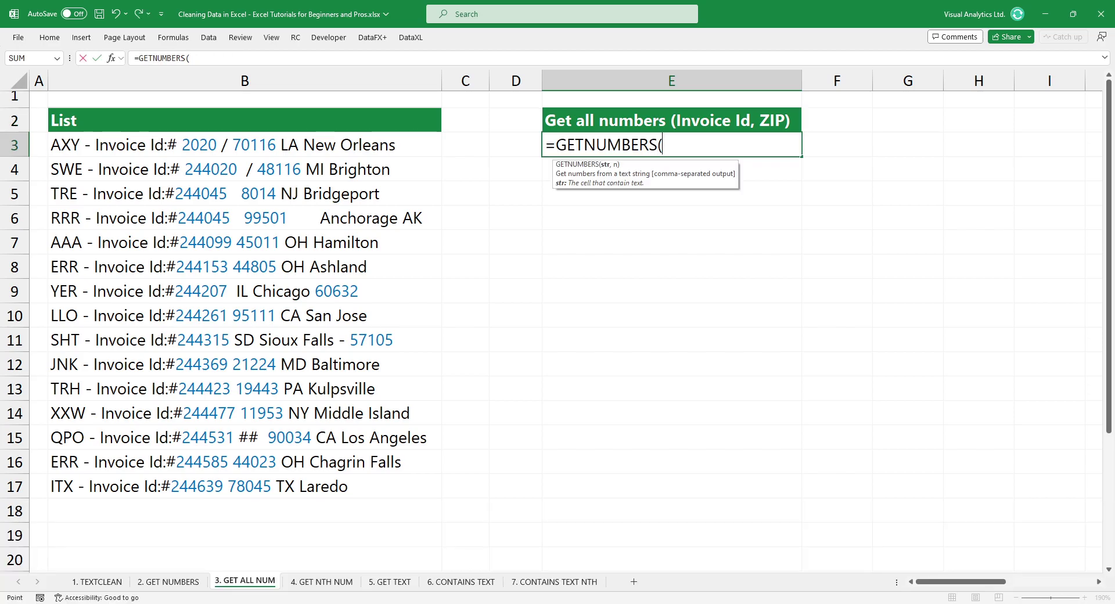
key(Left)
key(Left)
key(Left)
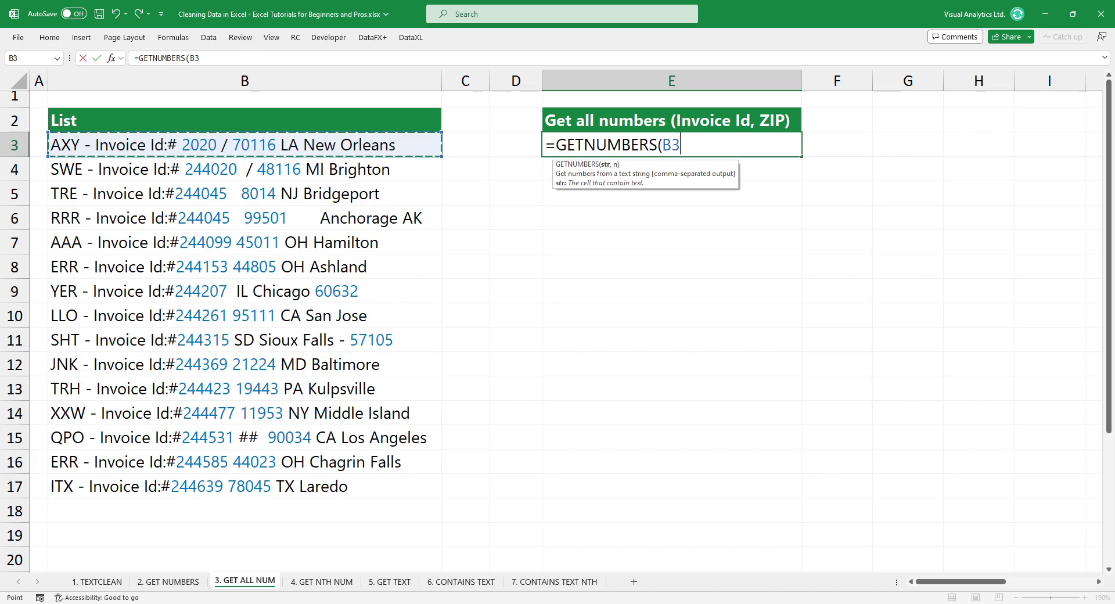
text())
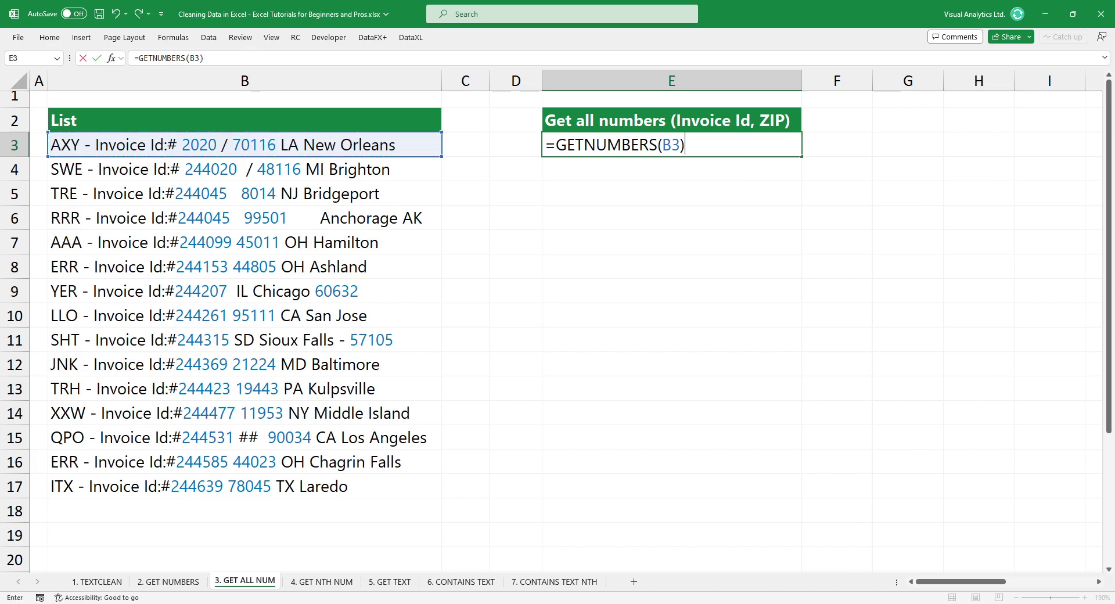
key(ctrl+Return)
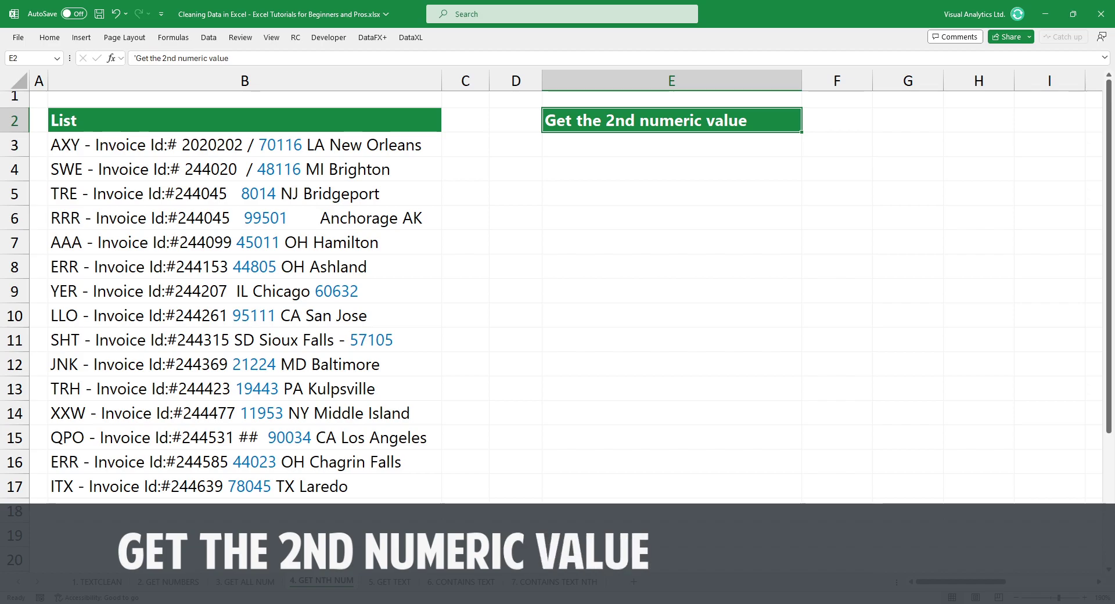
Enter =GETNUMBERS(B3,2) in E3 to return each entry's second number, the ZIP code
key(Down)
text(=GETNUMBERS(B3,)
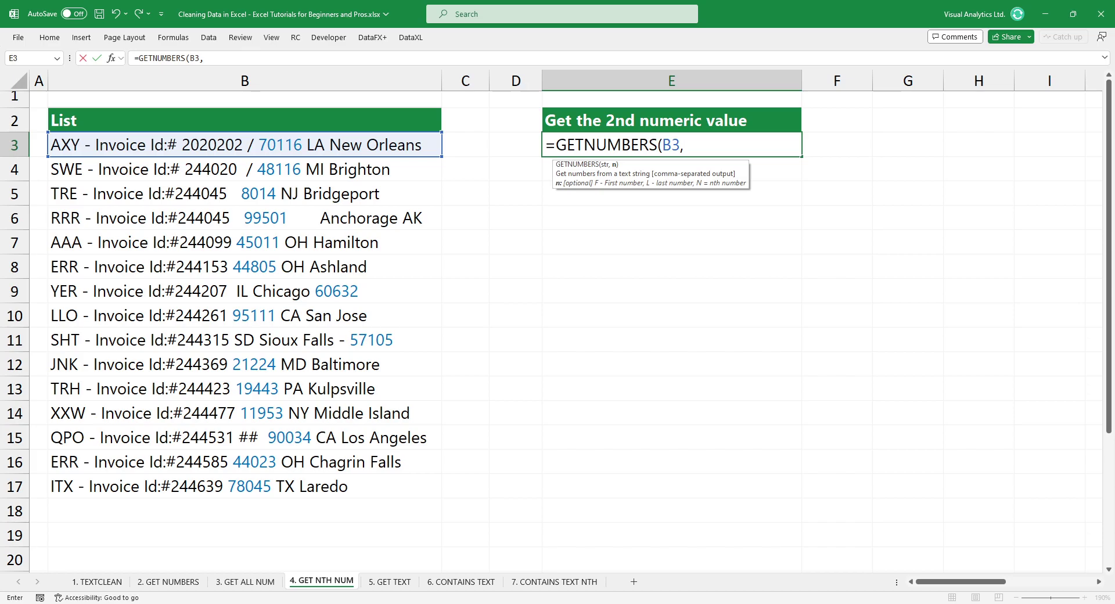
text(2))
key(Return)
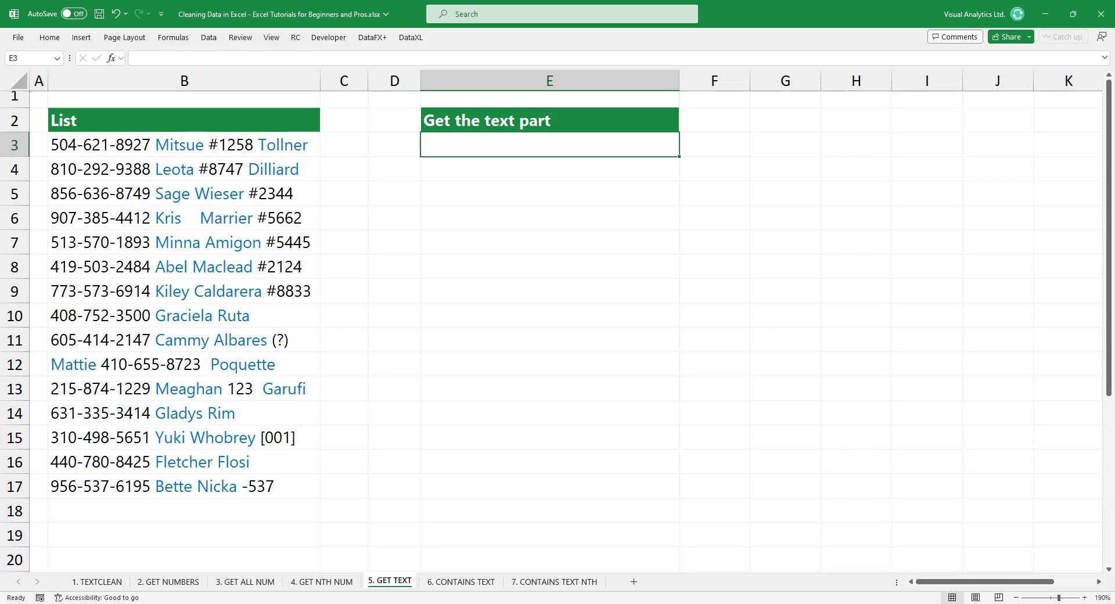
Enter =GETTEXT(B3) in E3 to keep only the name words from each entry
text(=GETTEXT()
key(Left)
key(Left)
key(Left)
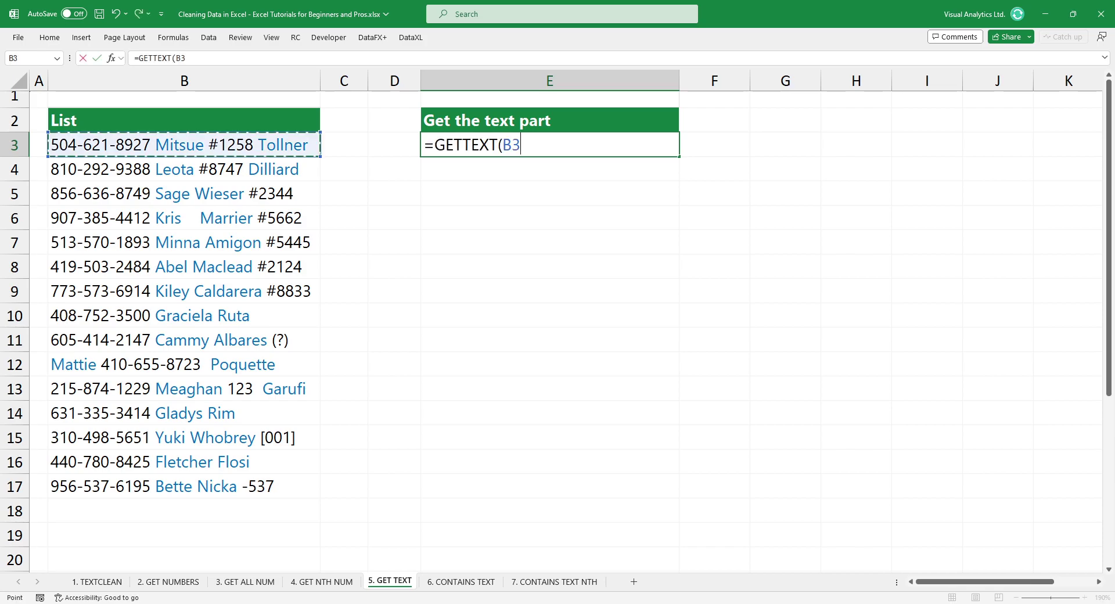
text())
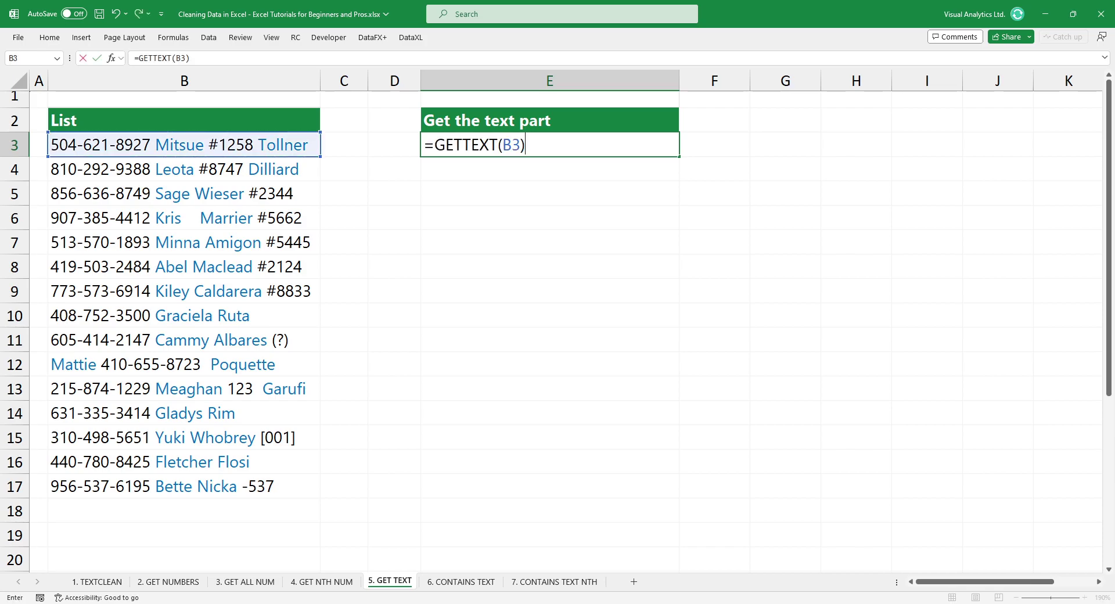
key(Return)
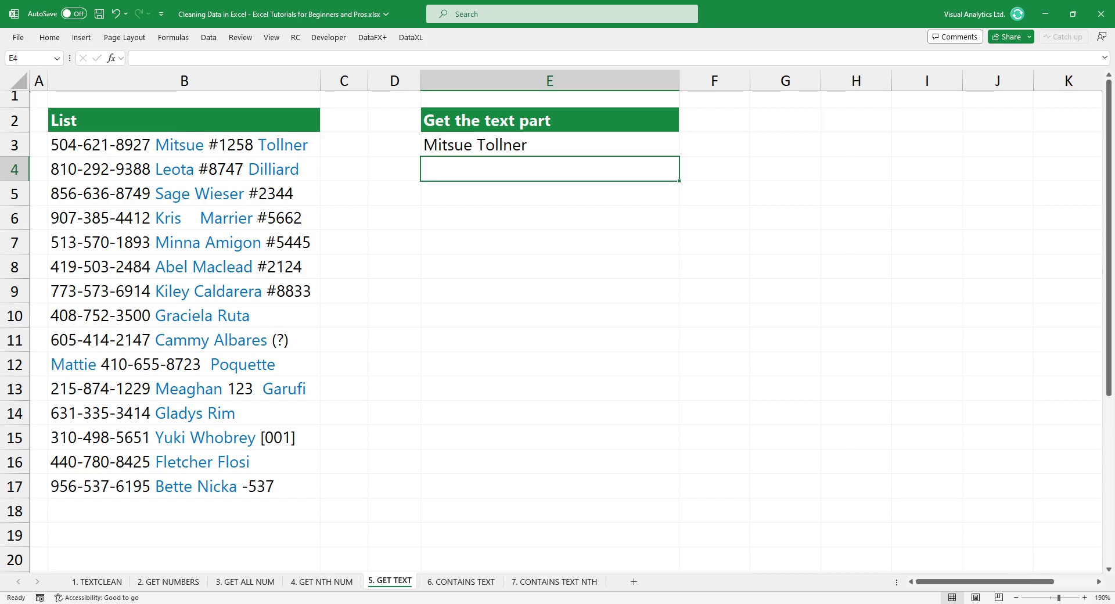
key(Up)
key(Up)
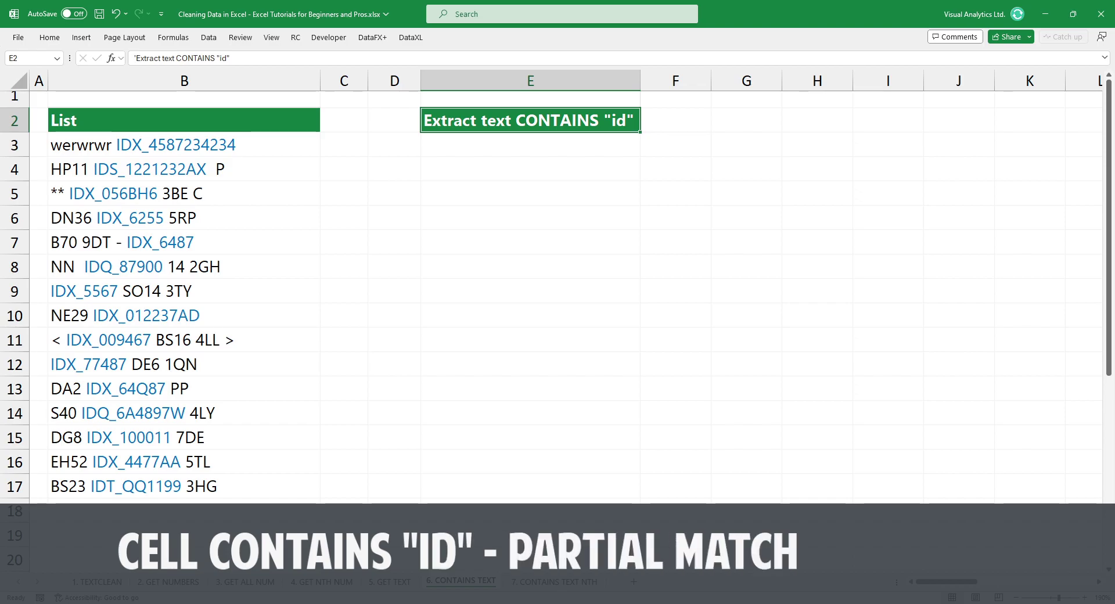
Enter =EXTRACTTEXT(B3,"id") in E3 to pull each List entry's ID code
key(Down)
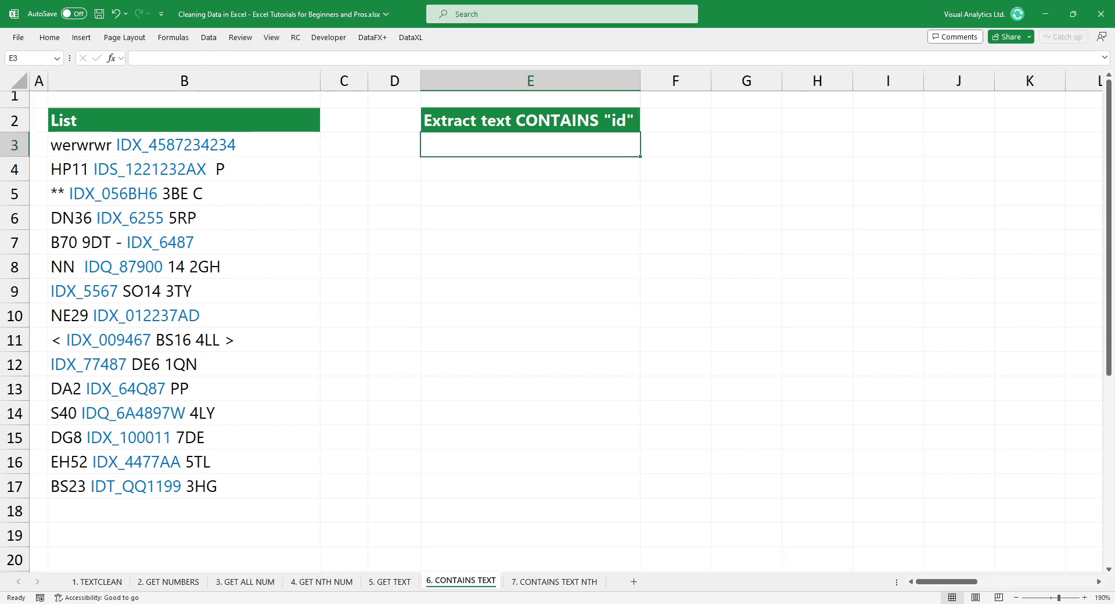
text(=E)
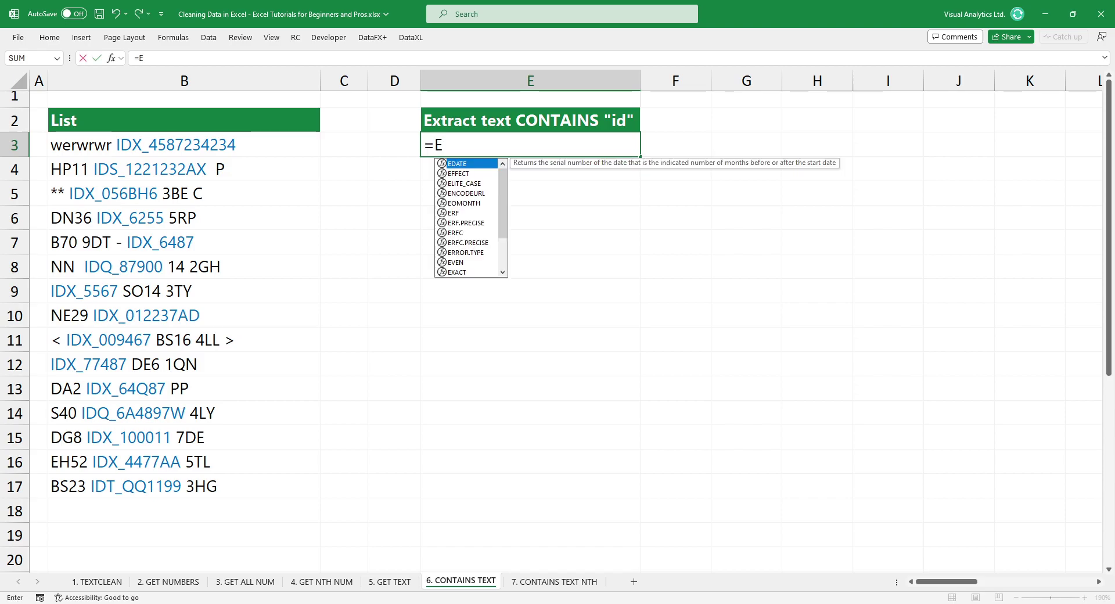
text(XTRAC)
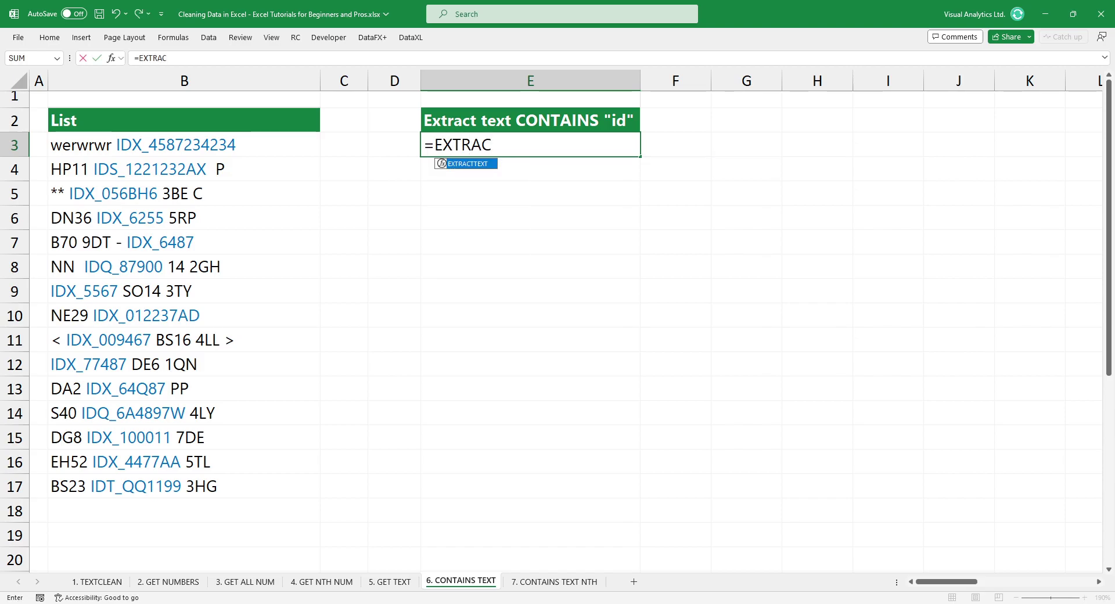
key(Tab)
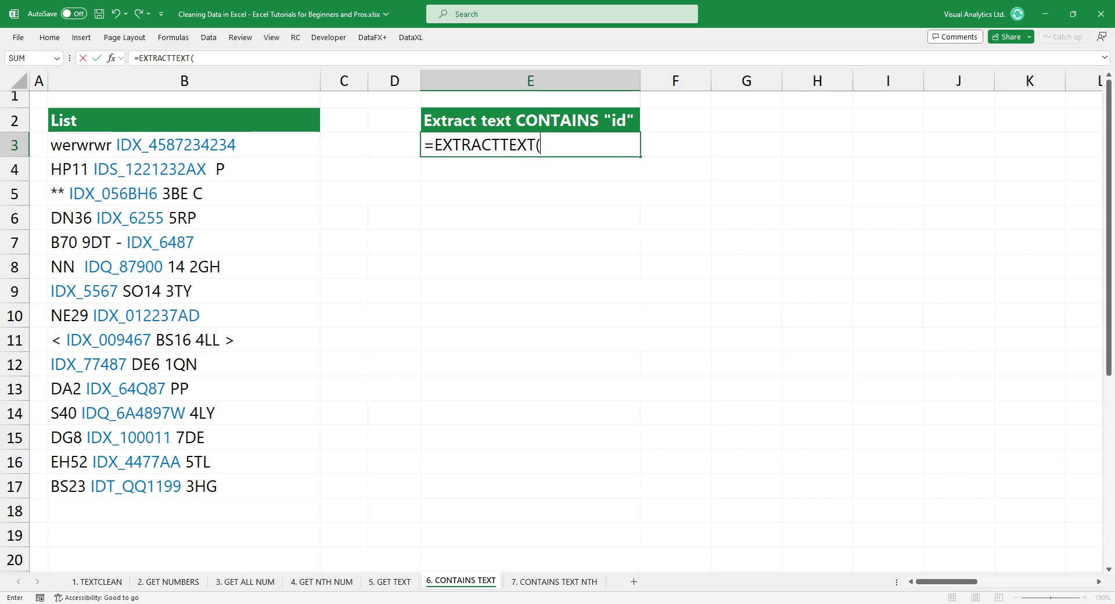
key(Left)
key(Left)
key(Left)
text(,)
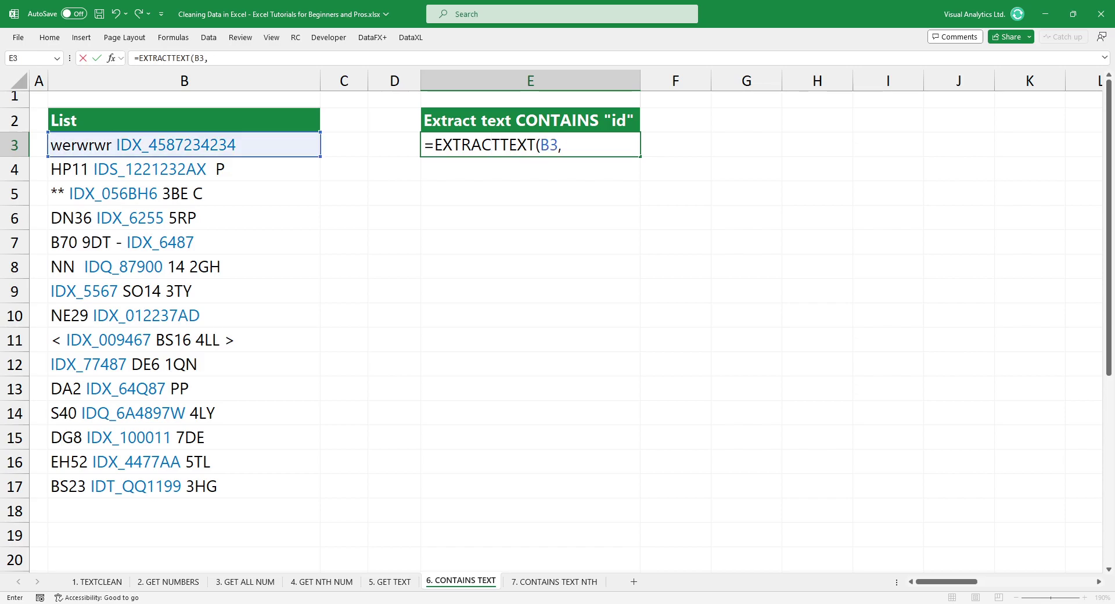
text("id)
text("))
key(Return)
key(Up)
key(Up)
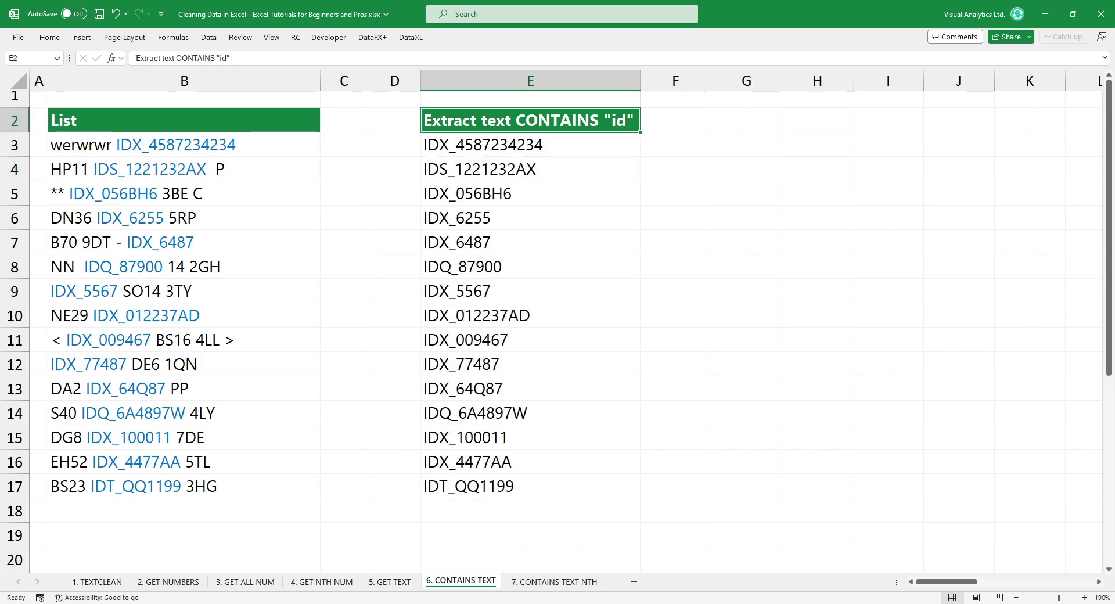
On the CONTAINS TEXT NTH sheet, enter =EXTRACTTEXT(B3,"id",3) in E3 for the third ID match
key(ctrl+Page_Down)
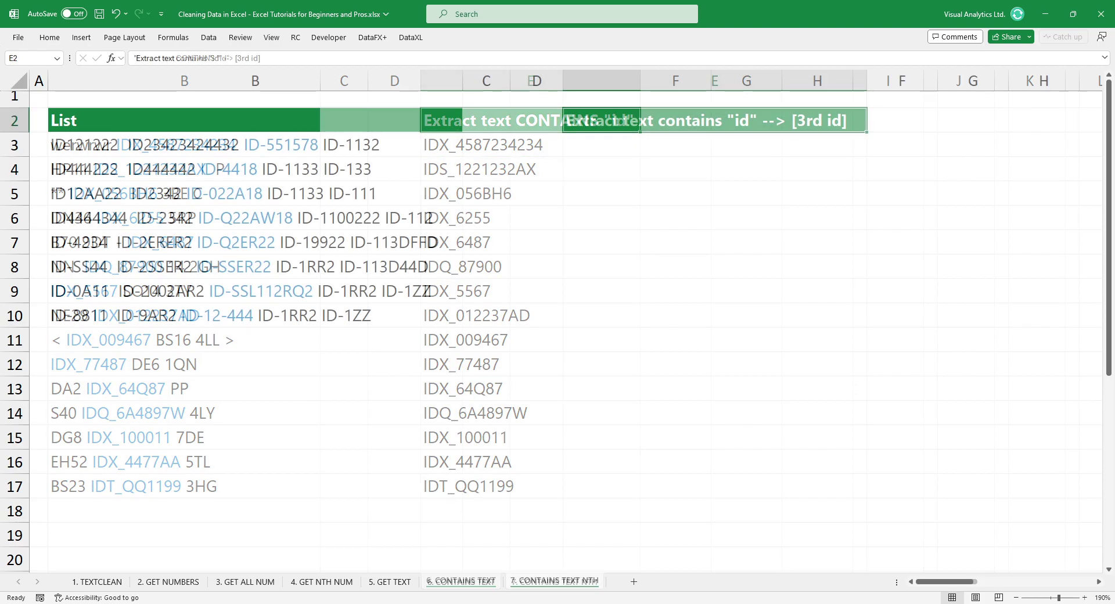
text(=)
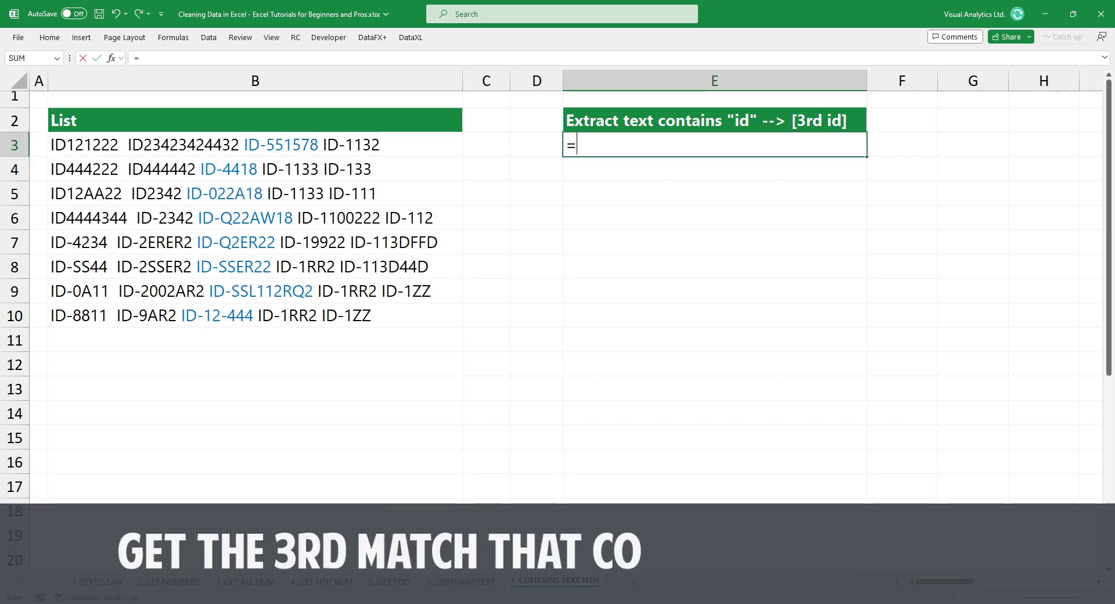
text(EXTRAC)
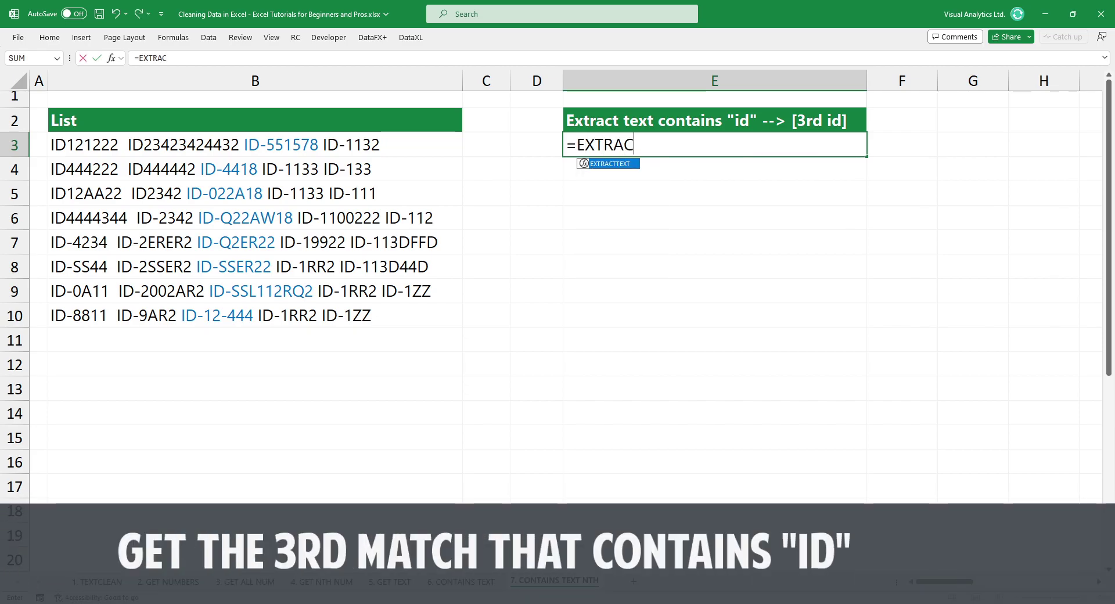
key(Tab)
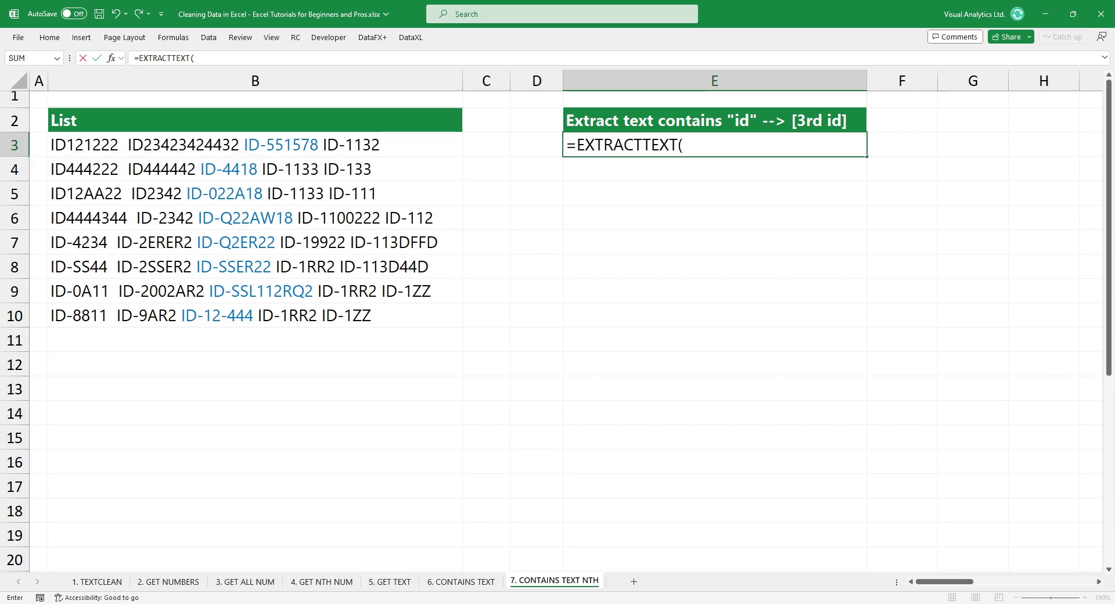
key(Left)
key(Left)
key(Left)
text(,"id",3)
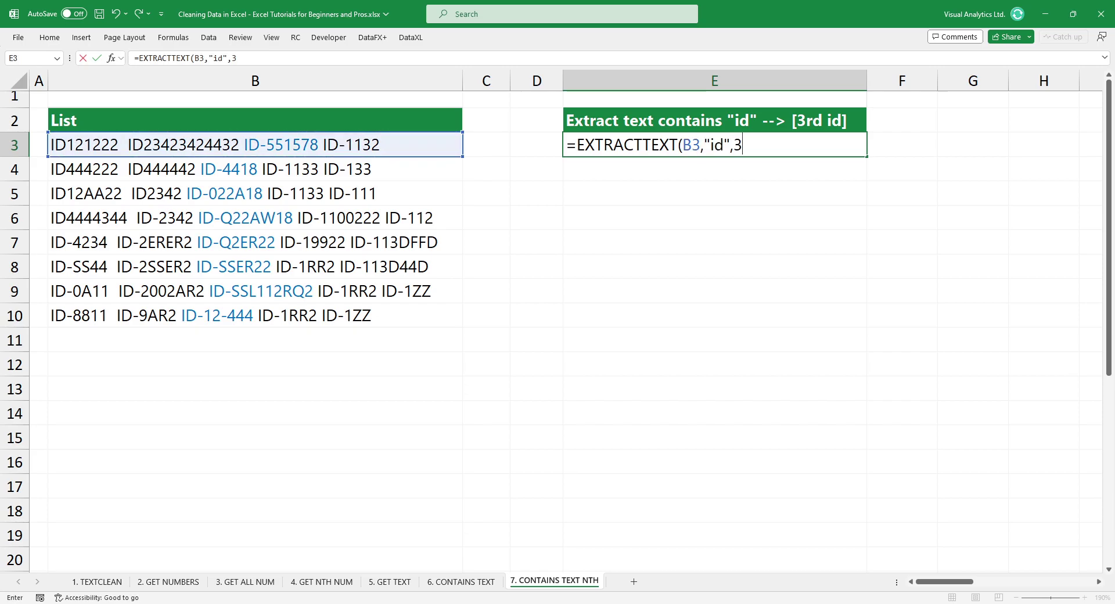
text())
key(Return)
key(Up)
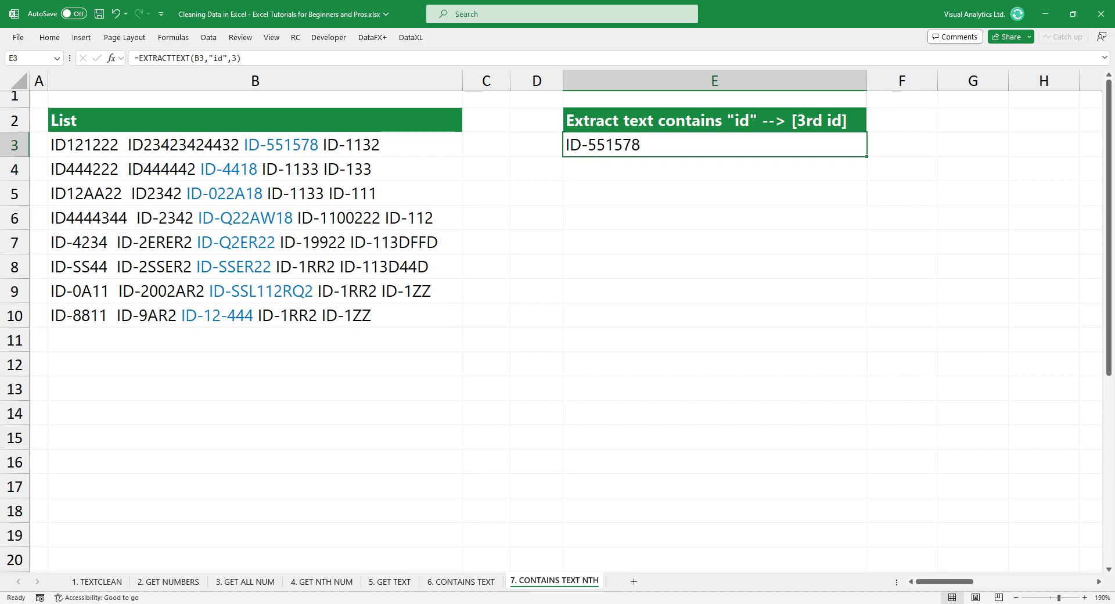
key(Up)
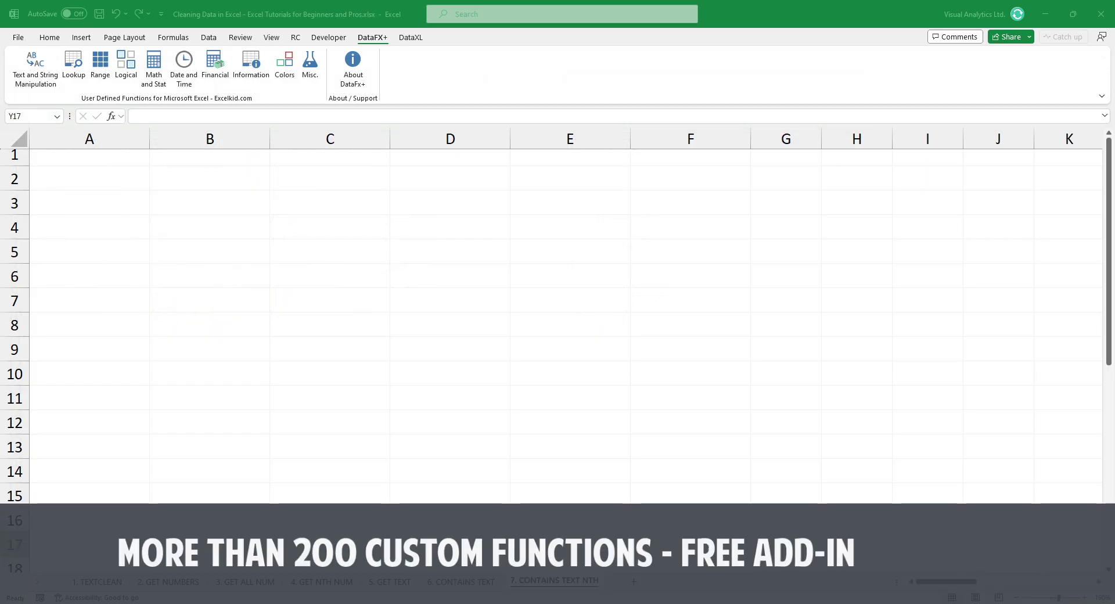
Open the DataFX Text and String Manipulation library and scroll through its function list
click(35, 65)
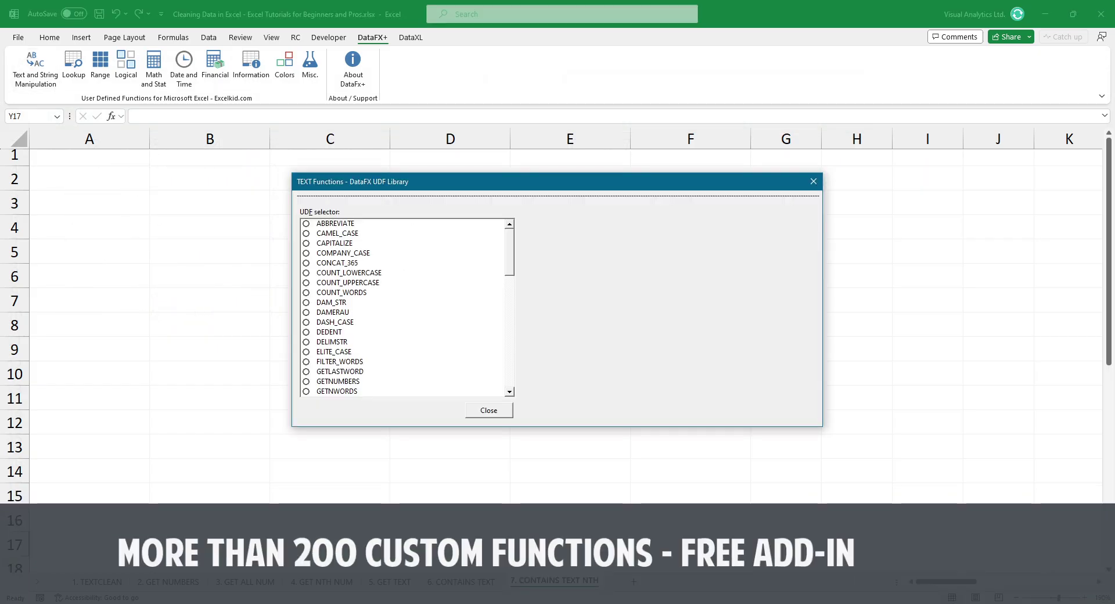
scroll(406, 306, down, 1)
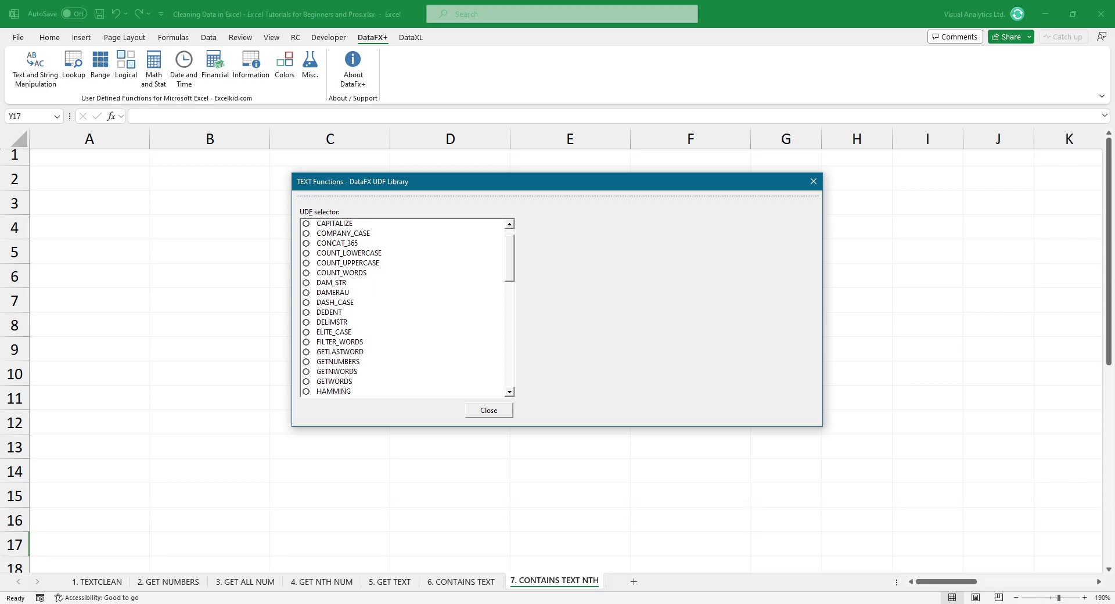
scroll(406, 306, down, 1)
scroll(406, 307, down, 1)
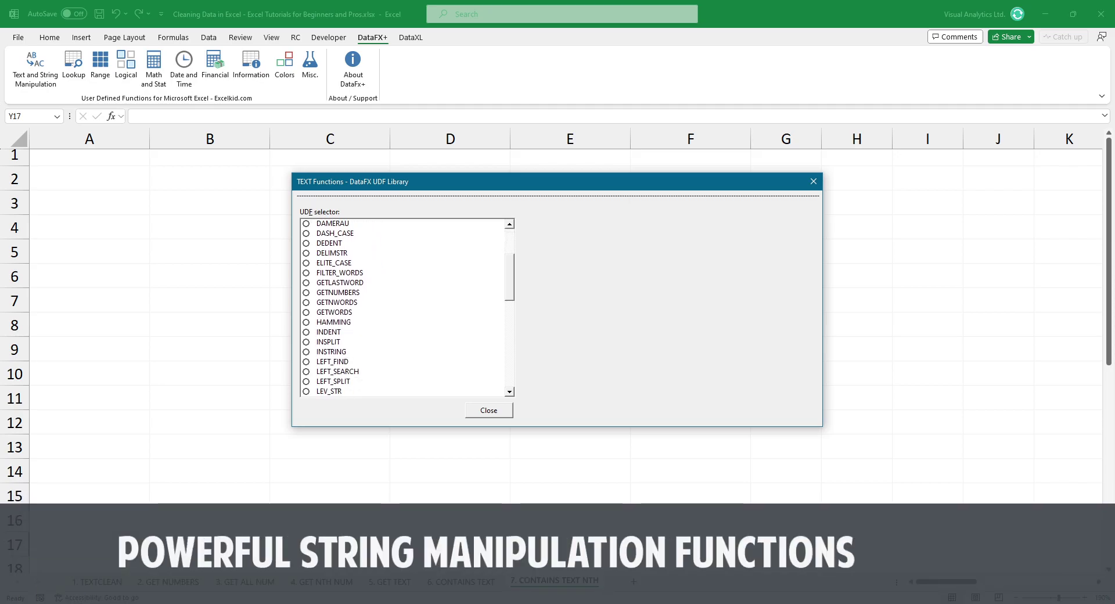
scroll(406, 307, down, 2)
scroll(406, 307, down, 2)
scroll(406, 307, down, 1)
scroll(407, 307, down, 1)
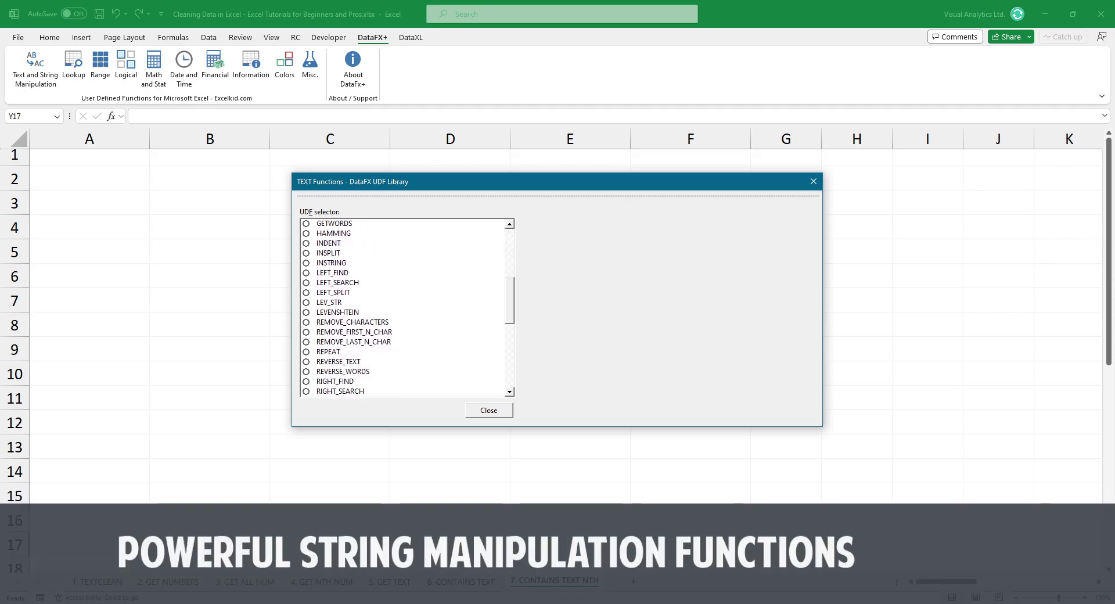
scroll(407, 307, down, 1)
scroll(406, 307, down, 1)
scroll(406, 306, down, 1)
scroll(406, 307, down, 1)
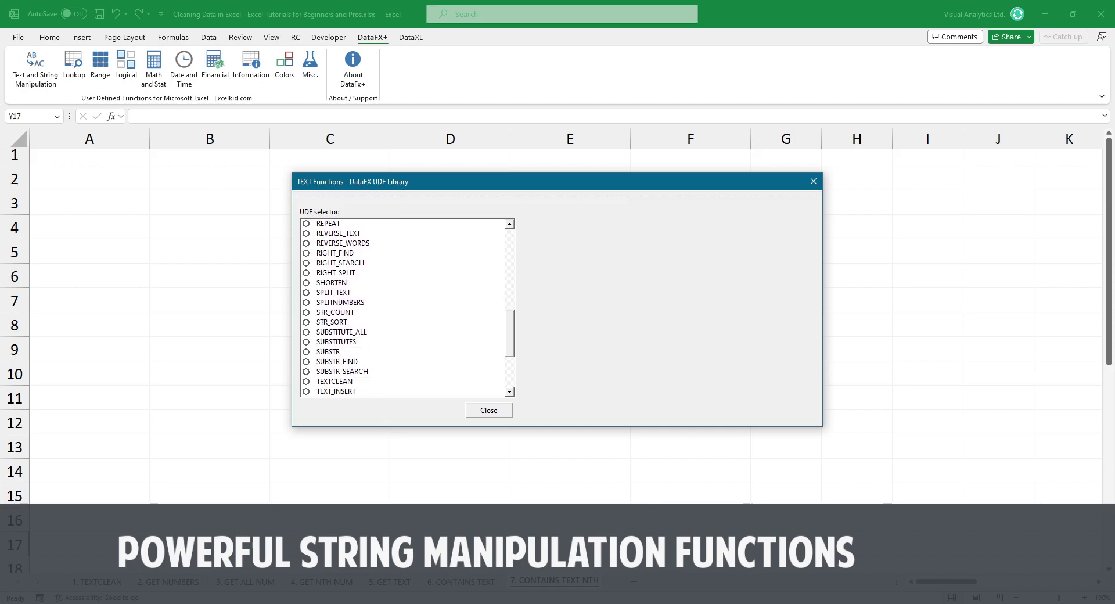
scroll(406, 307, down, 1)
scroll(406, 307, down, 1)
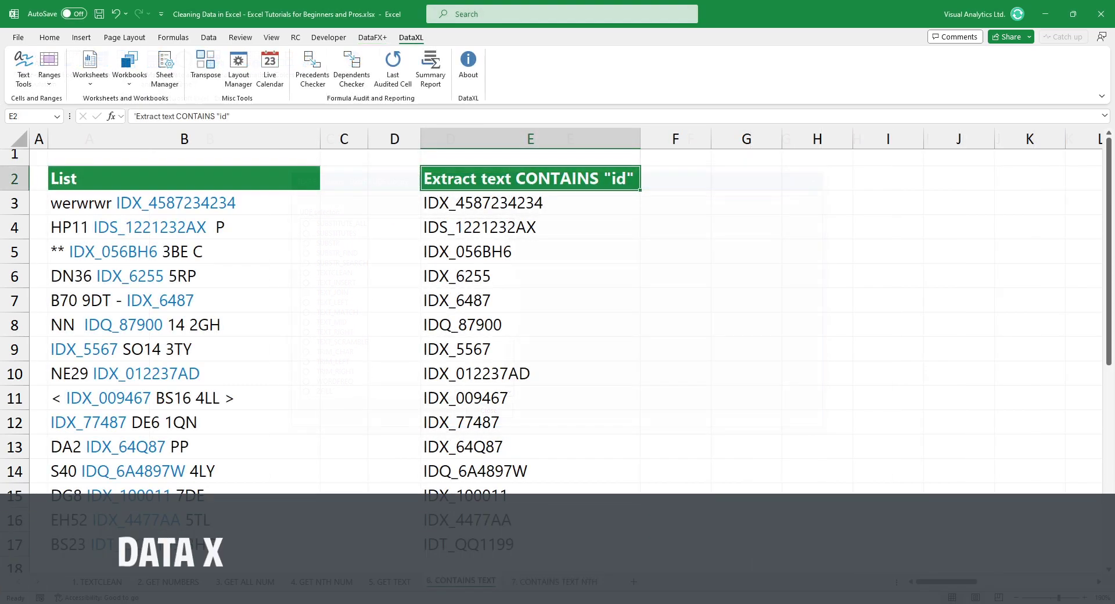
Select B3:B17 and open DataXL Text Tools, browsing its Insert, Fix and Delete options
drag(185, 227, 184, 544)
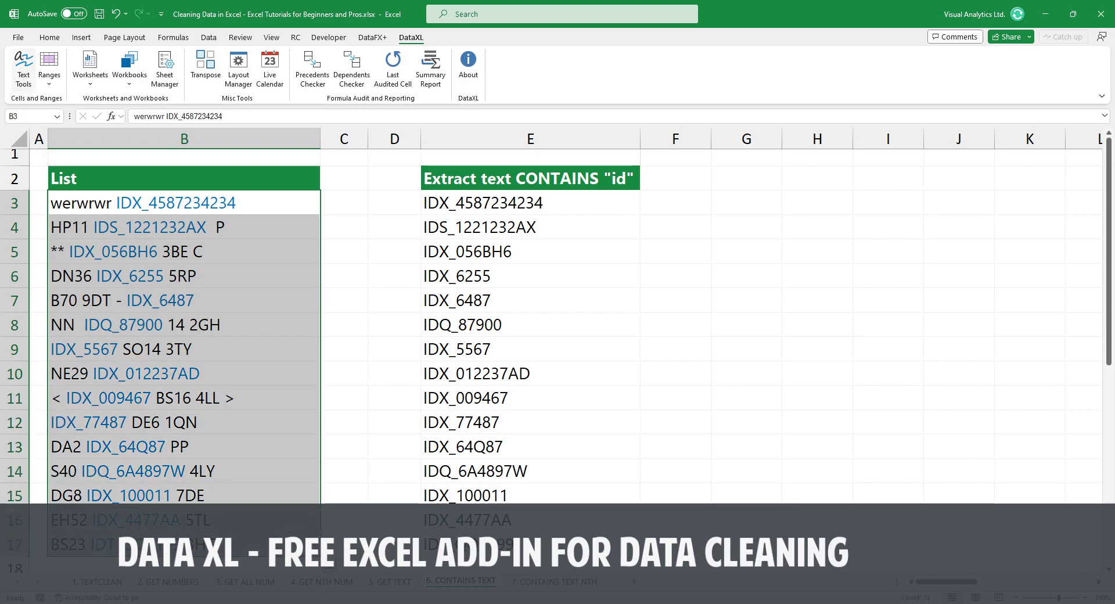
click(24, 68)
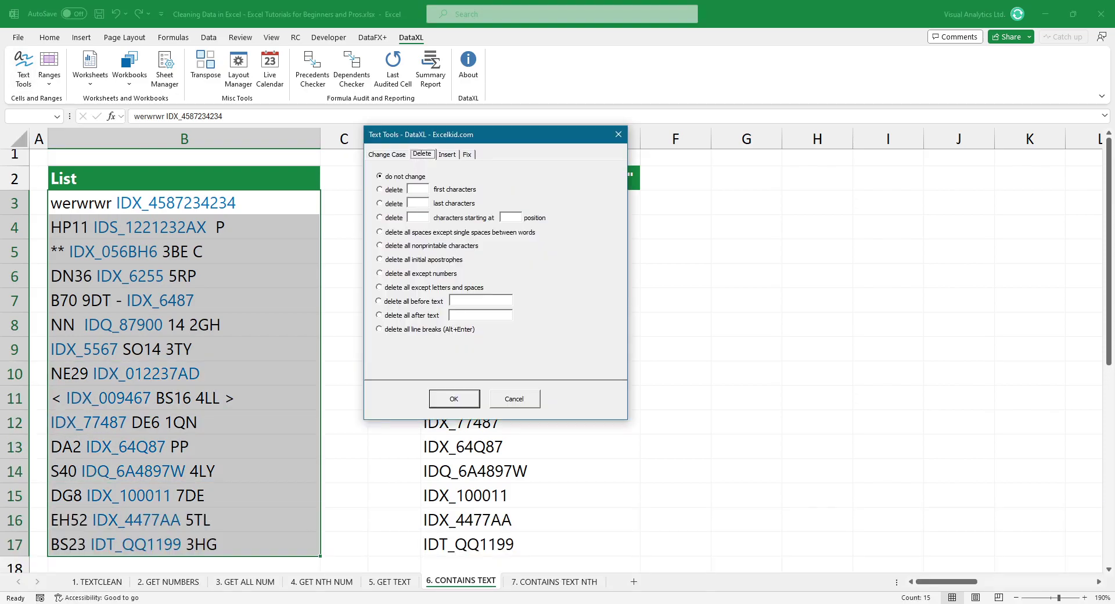
drag(488, 139, 456, 157)
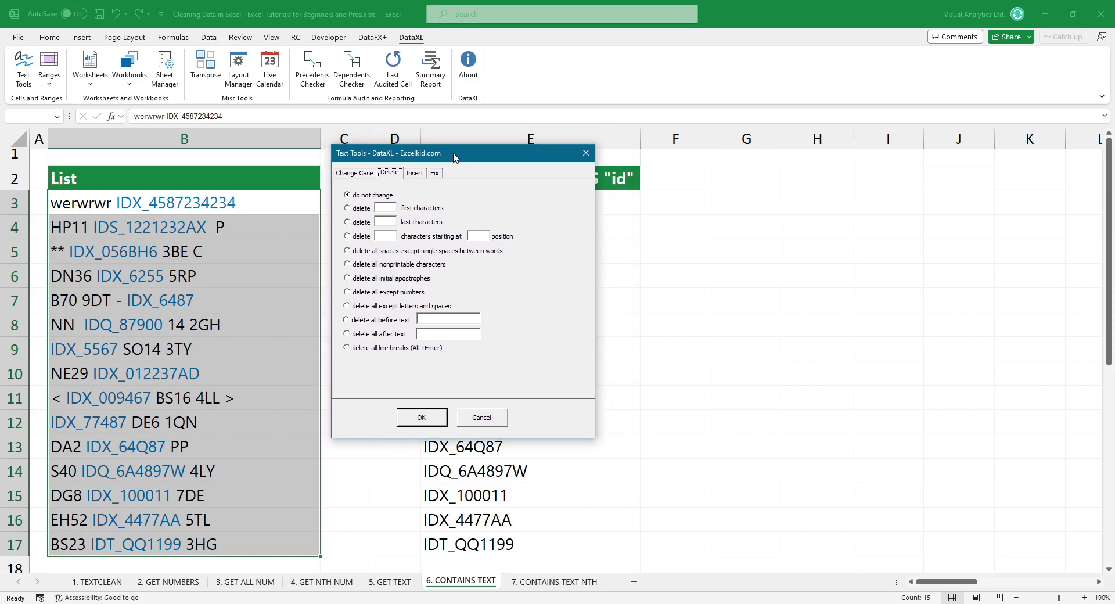
key(Right)
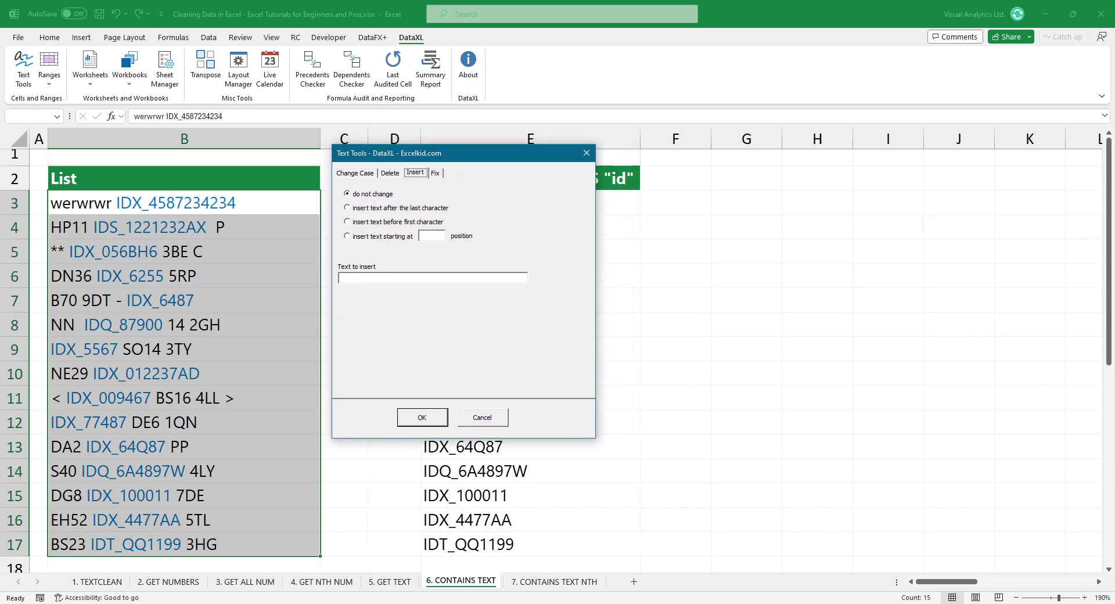
key(Right)
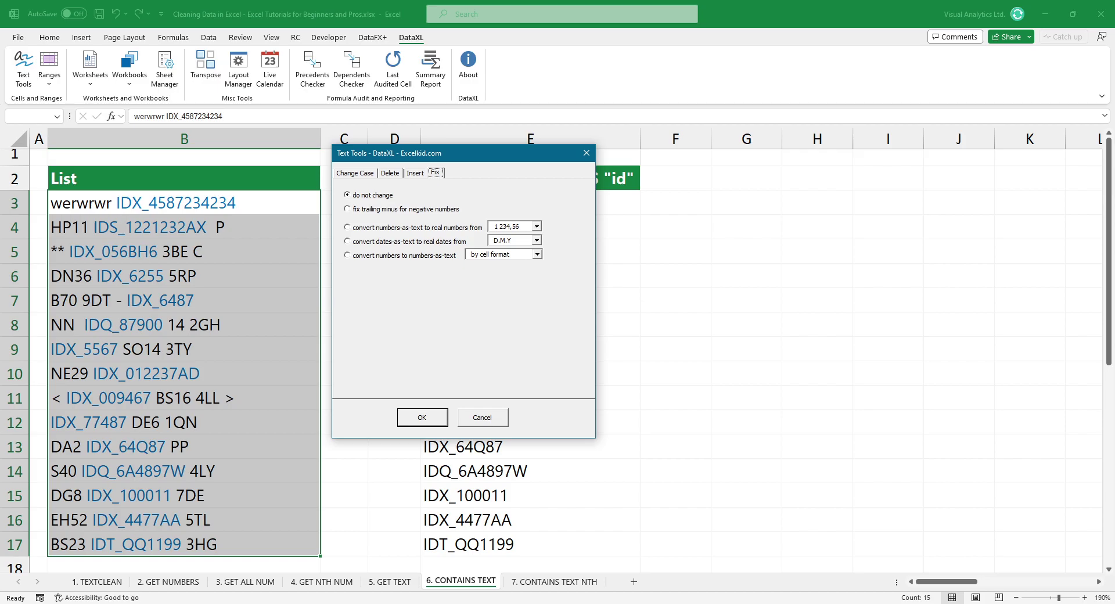
key(Left)
key(Left)
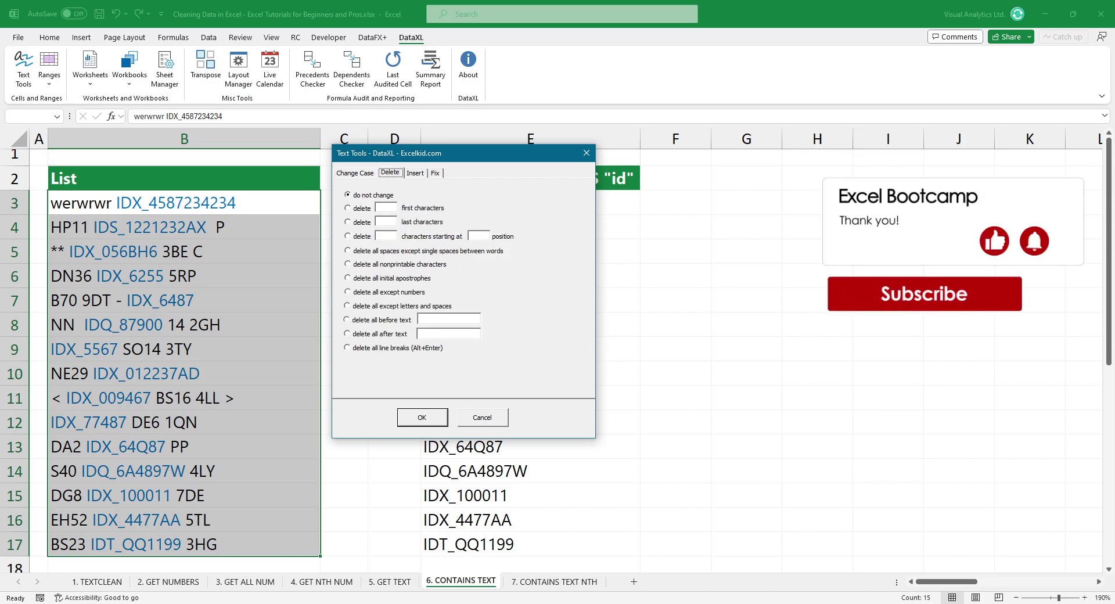